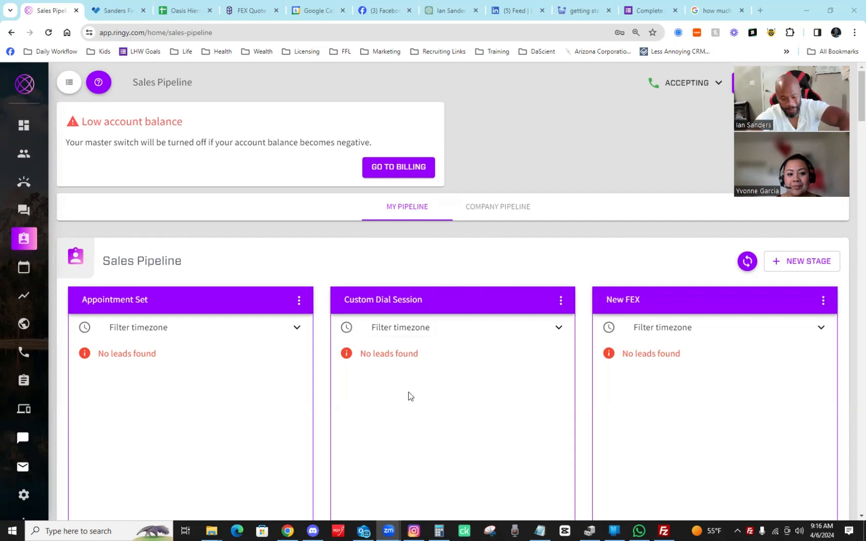
Review the sales pipeline stages from Appointment Set and the new-lead stages through the 1 Week Retry stages
{"action": "scroll", "coordinate": [482, 332], "scroll_direction": "down", "scroll_amount": 2}
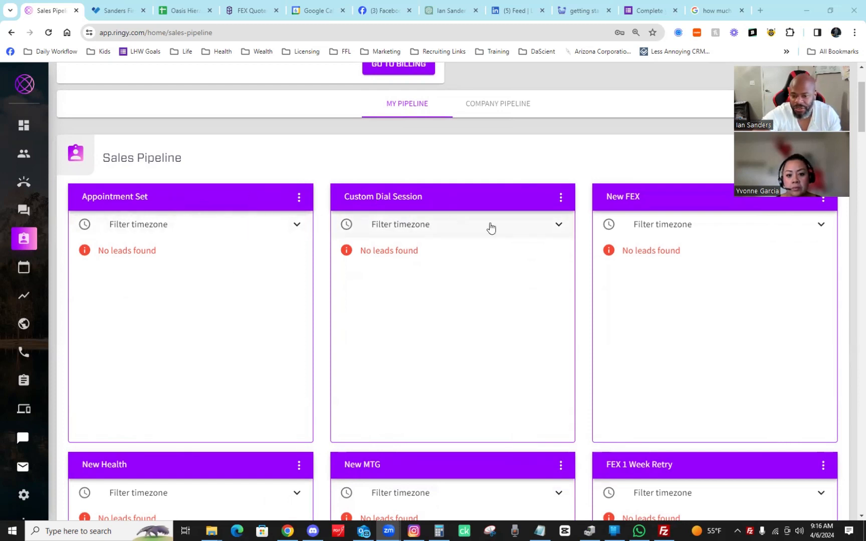
{"action": "scroll", "coordinate": [654, 240], "scroll_direction": "down", "scroll_amount": 1}
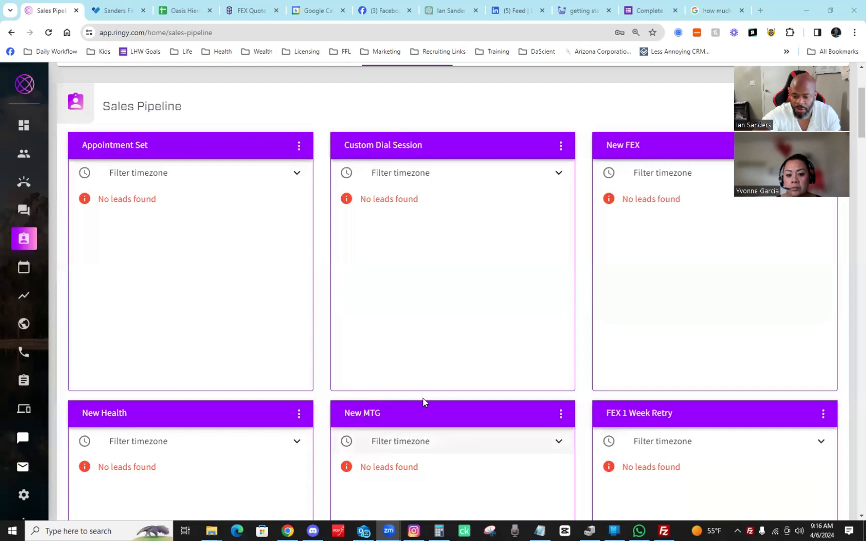
{"action": "scroll", "coordinate": [424, 396], "scroll_direction": "down", "scroll_amount": 2}
{"action": "scroll", "coordinate": [431, 327], "scroll_direction": "up", "scroll_amount": 1}
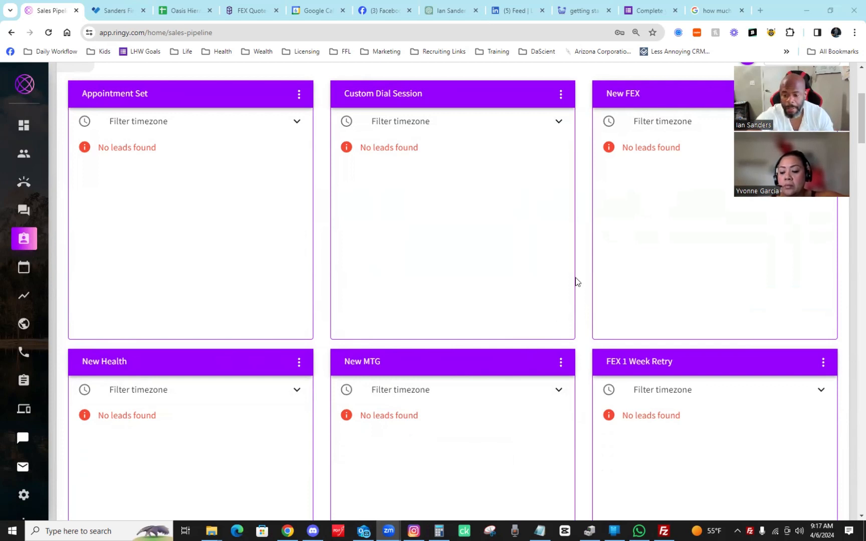
{"action": "scroll", "coordinate": [576, 279], "scroll_direction": "down", "scroll_amount": 3}
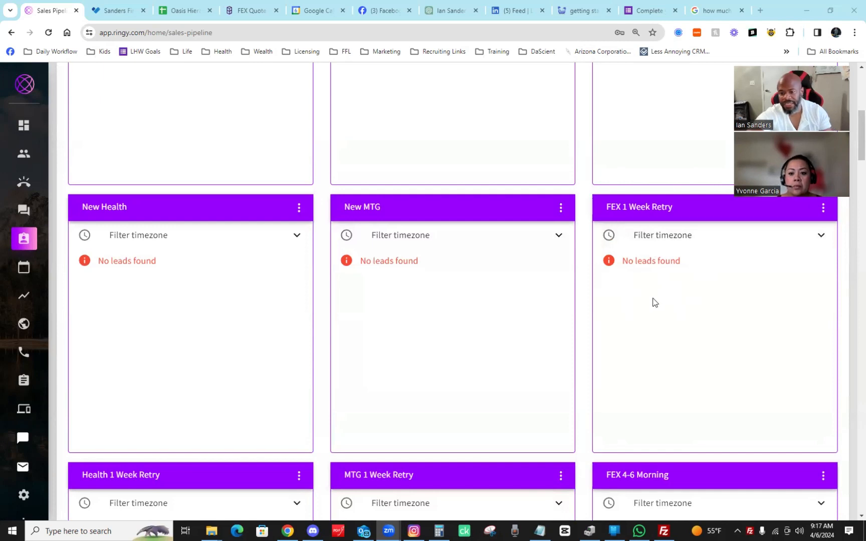
{"action": "scroll", "coordinate": [653, 302], "scroll_direction": "down", "scroll_amount": 2}
{"action": "scroll", "coordinate": [399, 354], "scroll_direction": "down", "scroll_amount": 2}
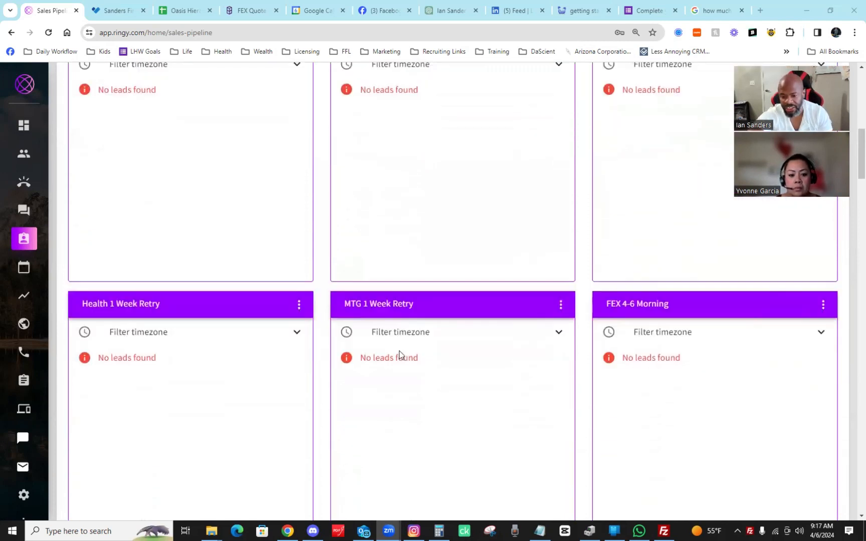
{"action": "scroll", "coordinate": [645, 281], "scroll_direction": "down", "scroll_amount": 3}
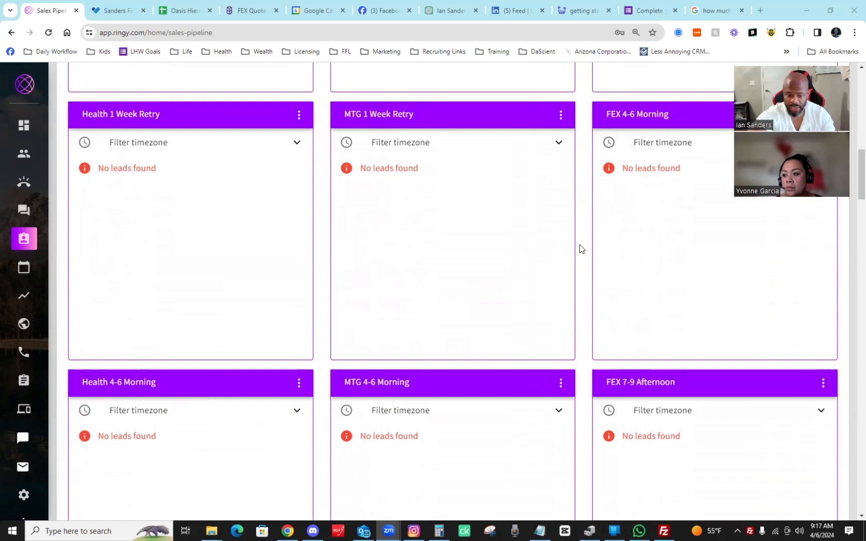
Examine the 4-6 Morning, 7-9 Afternoon and 10-12 Evening pipeline stages for FEX, Health and MTG leads
{"action": "scroll", "coordinate": [499, 268], "scroll_direction": "down", "scroll_amount": 2}
{"action": "scroll", "coordinate": [661, 290], "scroll_direction": "down", "scroll_amount": 3}
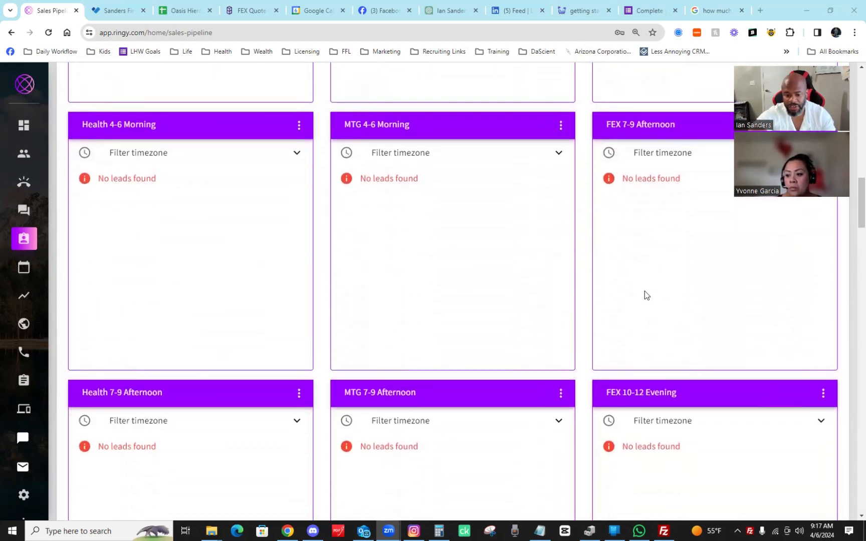
{"action": "scroll", "coordinate": [608, 319], "scroll_direction": "down", "scroll_amount": 2}
{"action": "scroll", "coordinate": [643, 321], "scroll_direction": "up", "scroll_amount": 5}
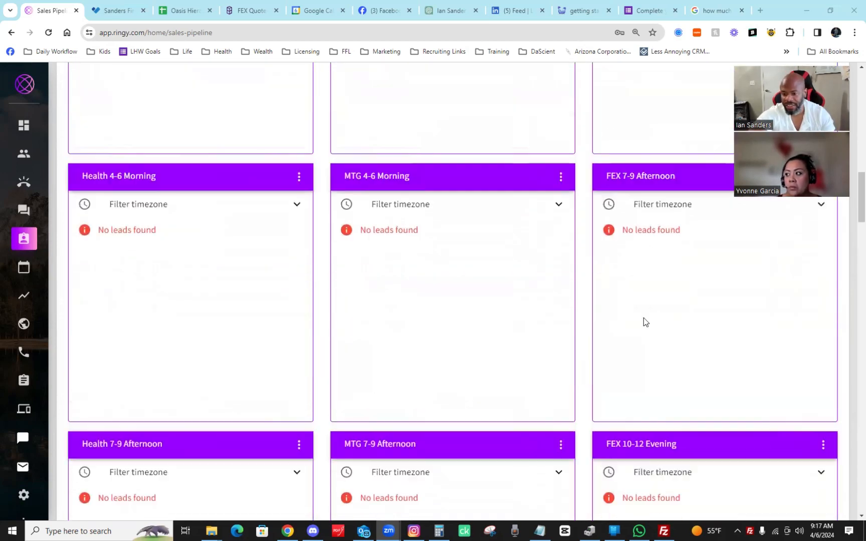
{"action": "scroll", "coordinate": [651, 308], "scroll_direction": "up", "scroll_amount": 2}
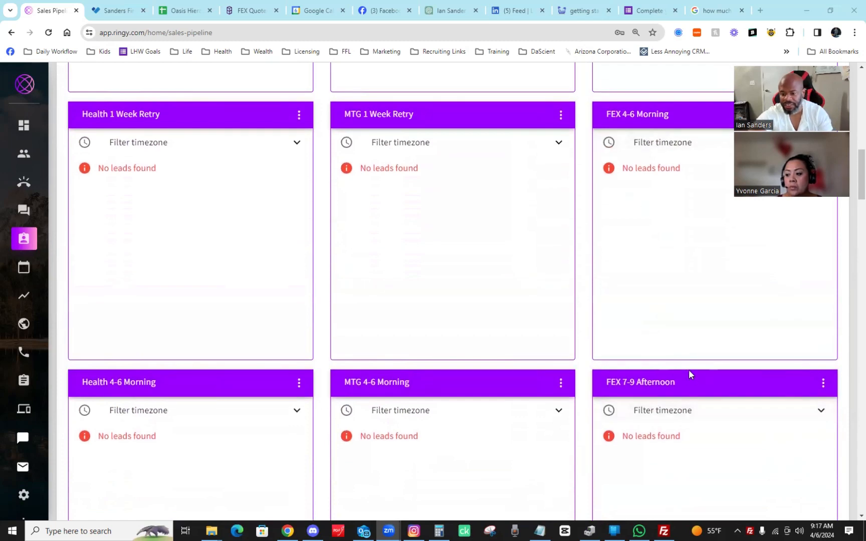
{"action": "scroll", "coordinate": [688, 370], "scroll_direction": "down", "scroll_amount": 2}
{"action": "scroll", "coordinate": [636, 126], "scroll_direction": "up", "scroll_amount": 3}
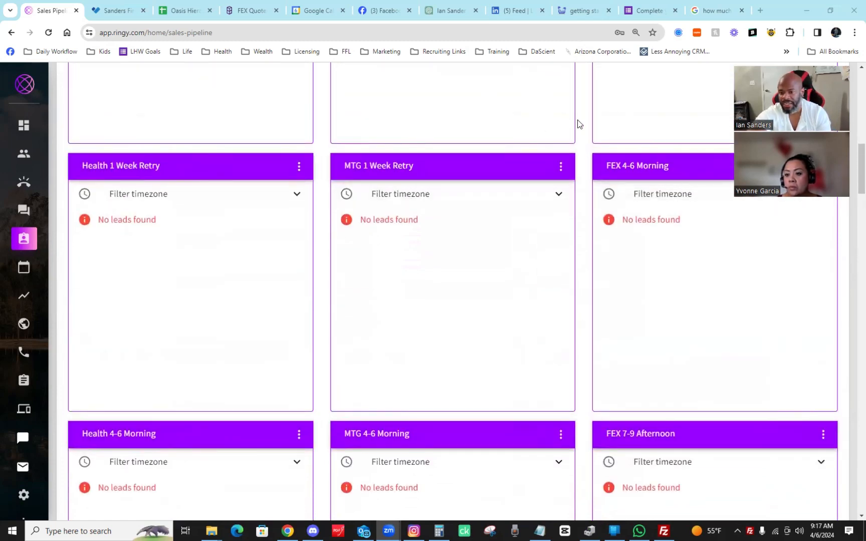
{"action": "scroll", "coordinate": [628, 199], "scroll_direction": "down", "scroll_amount": 2}
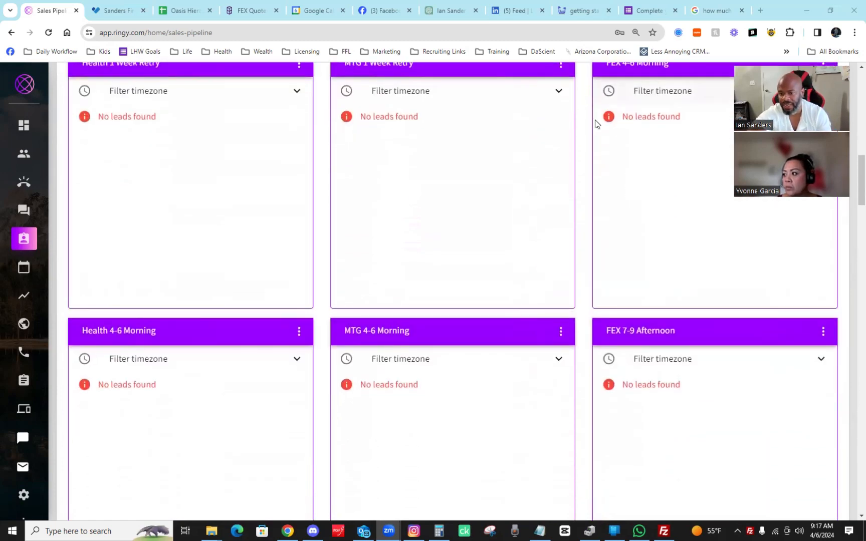
{"action": "scroll", "coordinate": [634, 154], "scroll_direction": "down", "scroll_amount": 3}
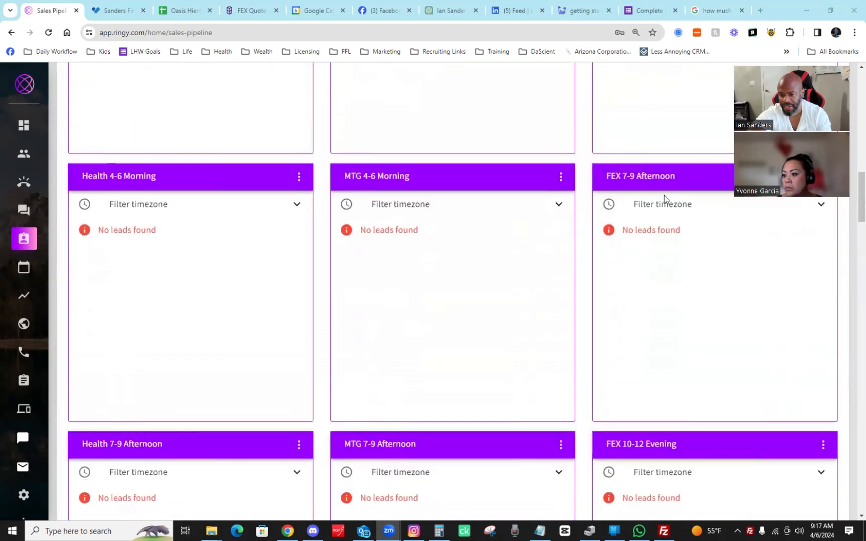
{"action": "scroll", "coordinate": [626, 240], "scroll_direction": "down", "scroll_amount": 2}
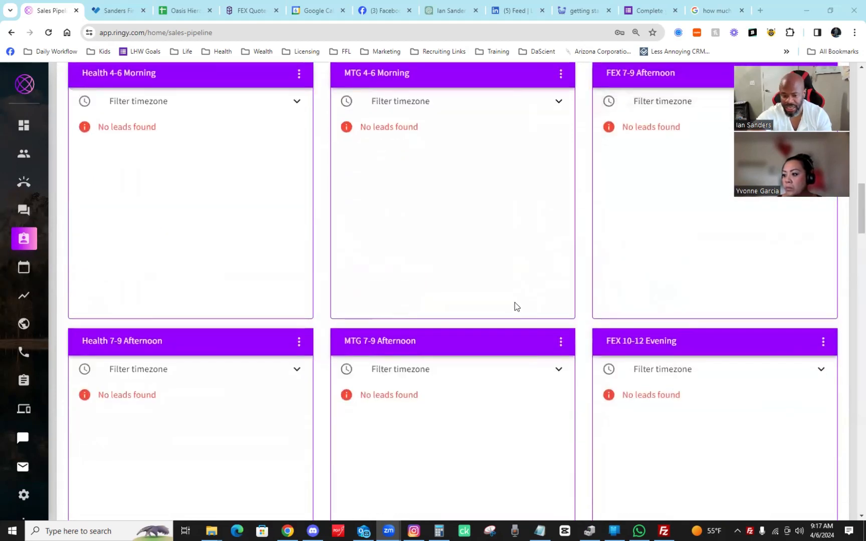
{"action": "scroll", "coordinate": [614, 341], "scroll_direction": "down", "scroll_amount": 2}
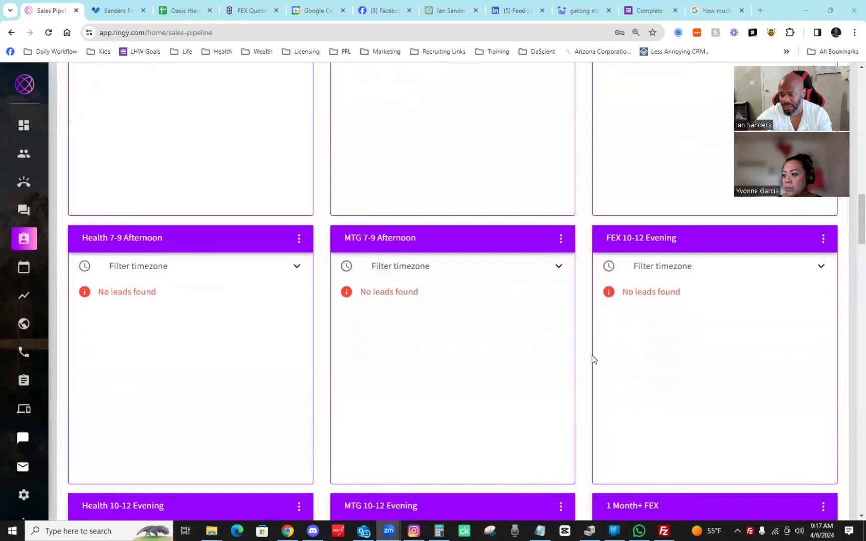
{"action": "scroll", "coordinate": [628, 295], "scroll_direction": "down", "scroll_amount": 1}
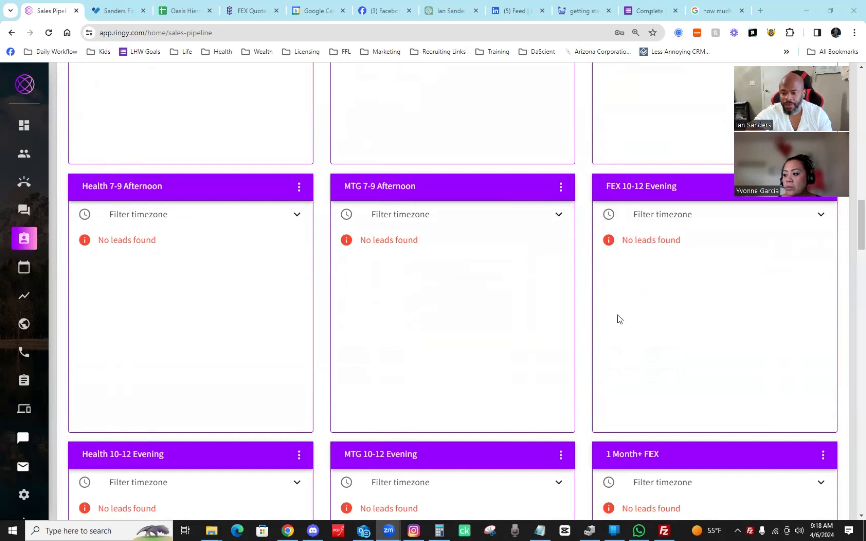
{"action": "scroll", "coordinate": [597, 290], "scroll_direction": "down", "scroll_amount": 2}
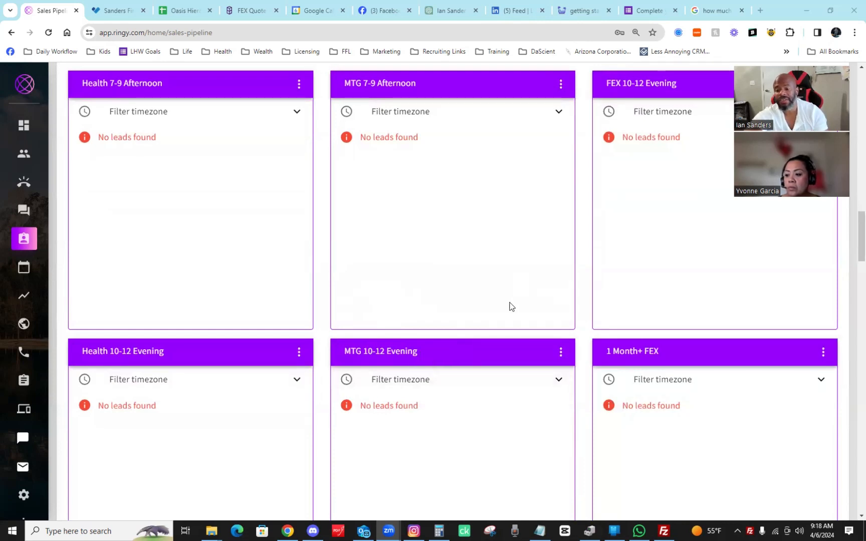
{"action": "scroll", "coordinate": [520, 298], "scroll_direction": "up", "scroll_amount": 5}
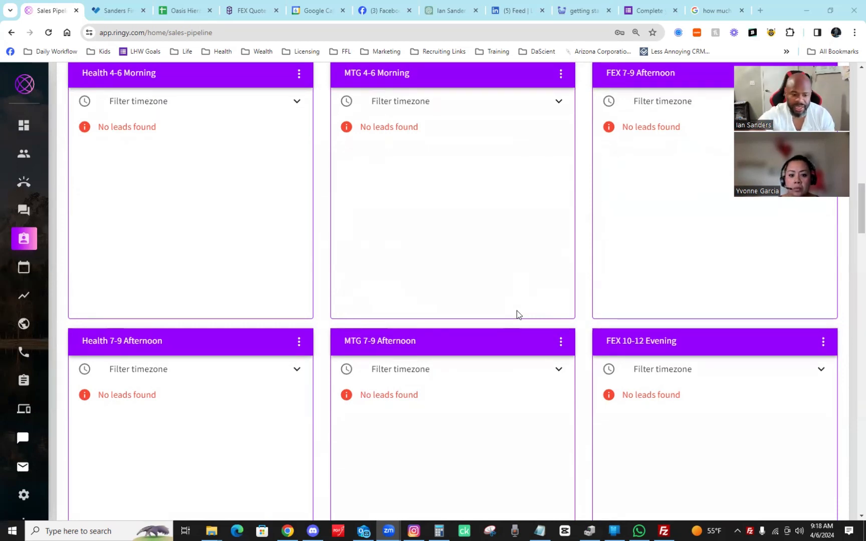
Open the Manage Account section of the account settings, where disposition tags and automated actions are configured
{"action": "mouse_move", "coordinate": [77, 290]}
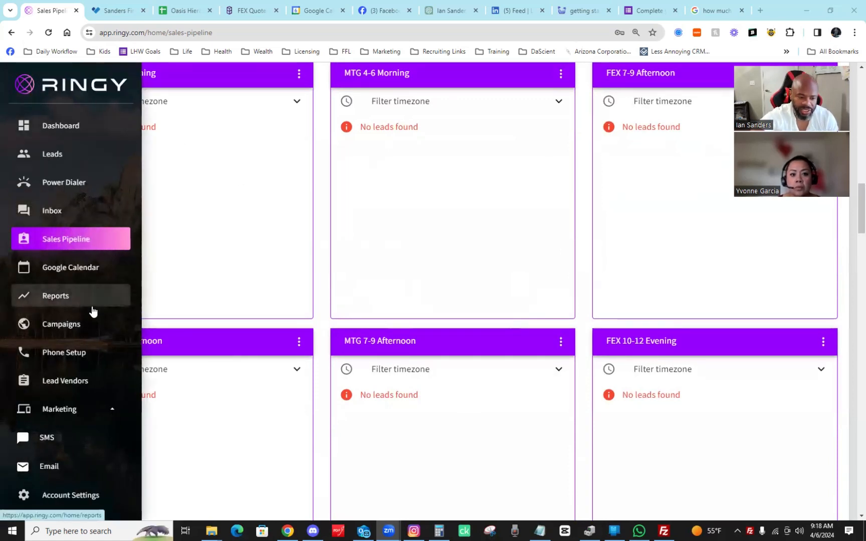
{"action": "scroll", "coordinate": [91, 313], "scroll_direction": "down", "scroll_amount": 1}
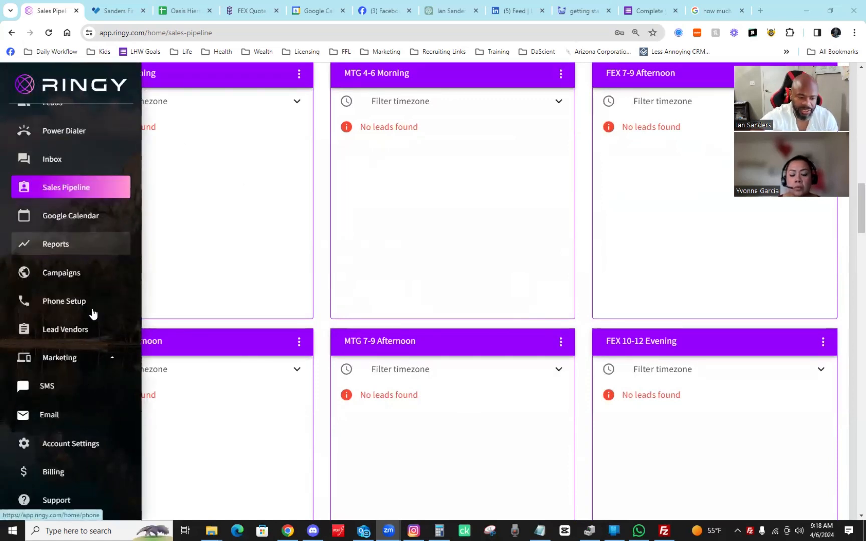
{"action": "left_click", "coordinate": [80, 440]}
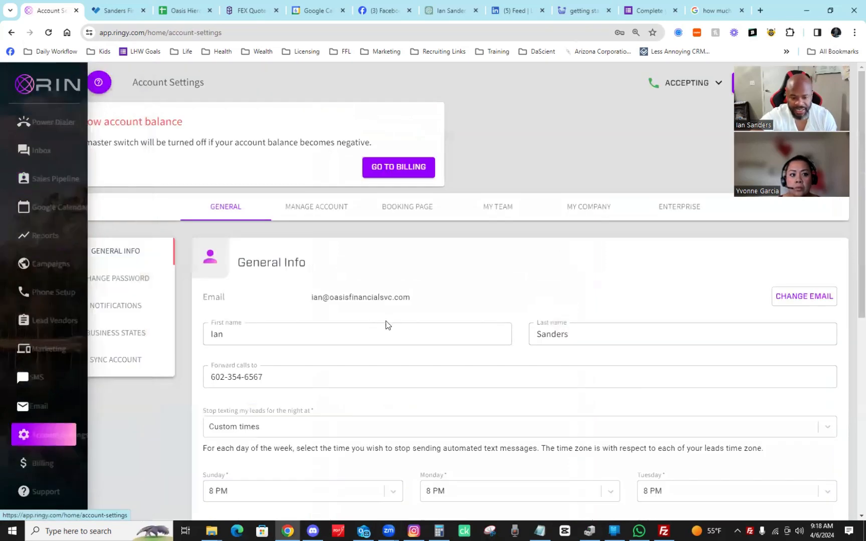
{"action": "left_click", "coordinate": [315, 212]}
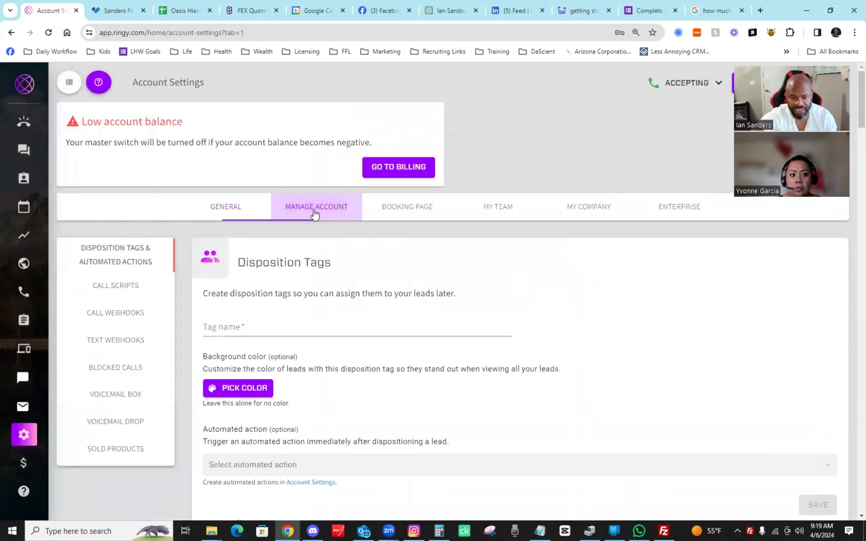
Open the Just Called Health automated action for editing, review its immediate text message and save the action
{"action": "scroll", "coordinate": [435, 256], "scroll_direction": "down", "scroll_amount": 5}
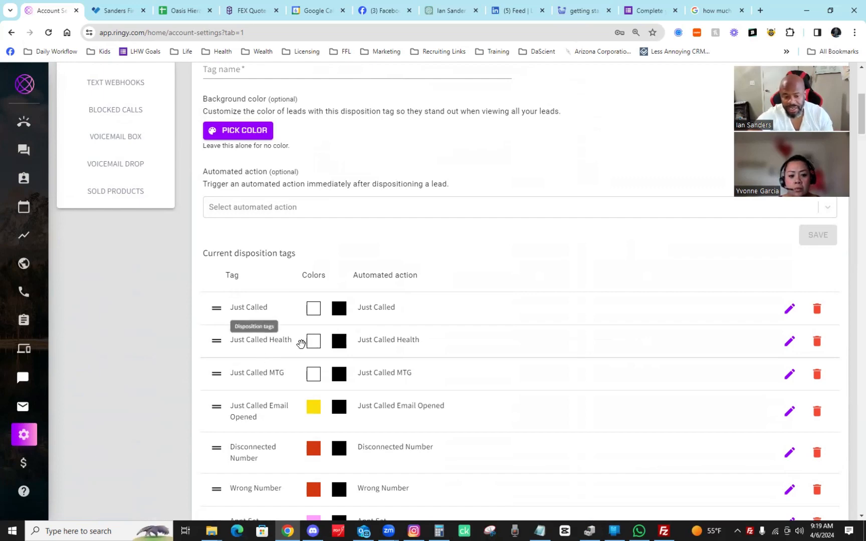
{"action": "scroll", "coordinate": [300, 343], "scroll_direction": "down", "scroll_amount": 20}
{"action": "scroll", "coordinate": [309, 313], "scroll_direction": "down", "scroll_amount": 15}
{"action": "scroll", "coordinate": [290, 215], "scroll_direction": "down", "scroll_amount": 6}
{"action": "scroll", "coordinate": [323, 286], "scroll_direction": "down", "scroll_amount": 20}
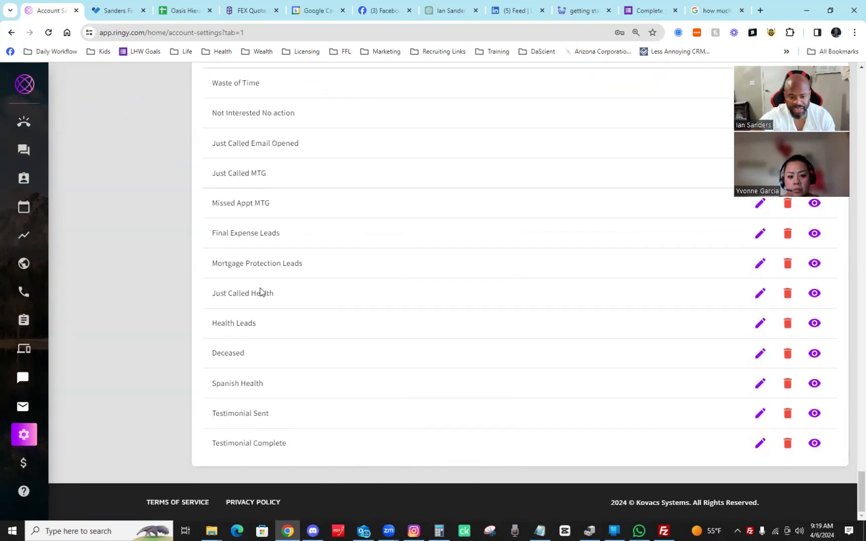
{"action": "left_click", "coordinate": [759, 297]}
{"action": "scroll", "coordinate": [530, 340], "scroll_direction": "down", "scroll_amount": 6}
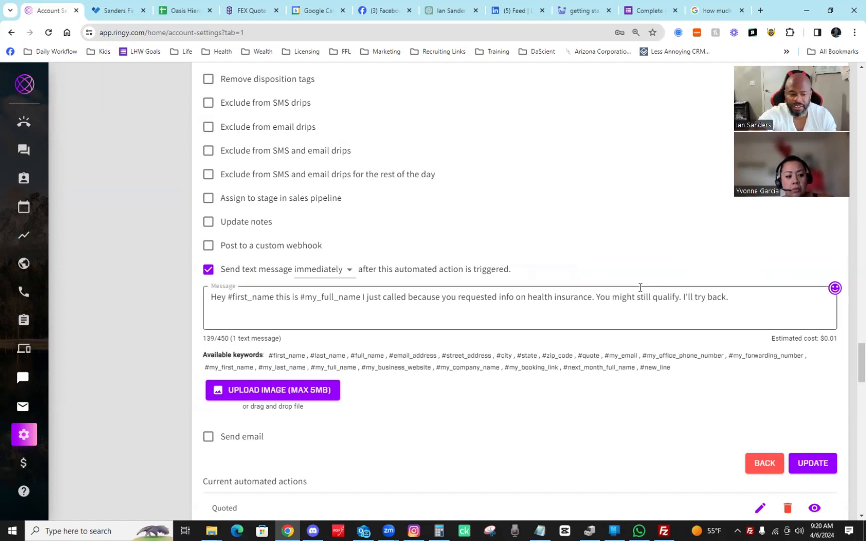
{"action": "left_click", "coordinate": [813, 464]}
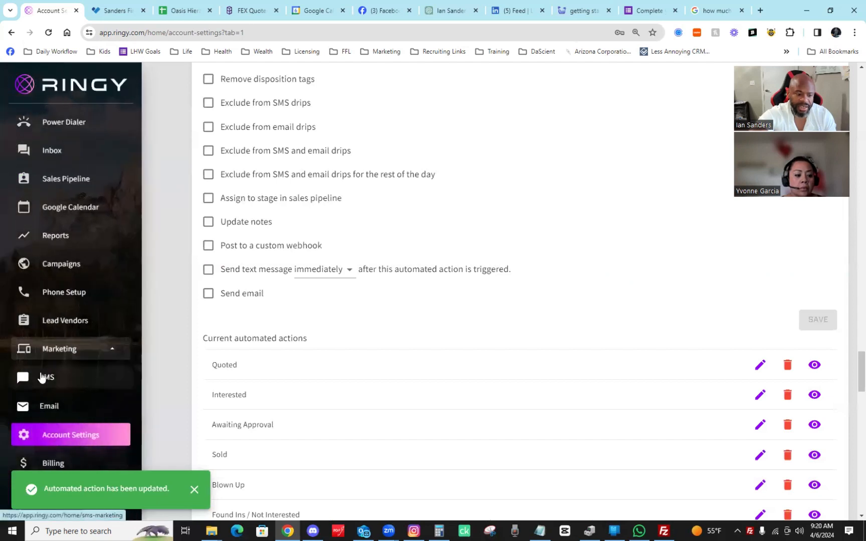
Open the disposition follow-up drips in the SMS drip marketing settings
{"action": "left_click", "coordinate": [41, 380]}
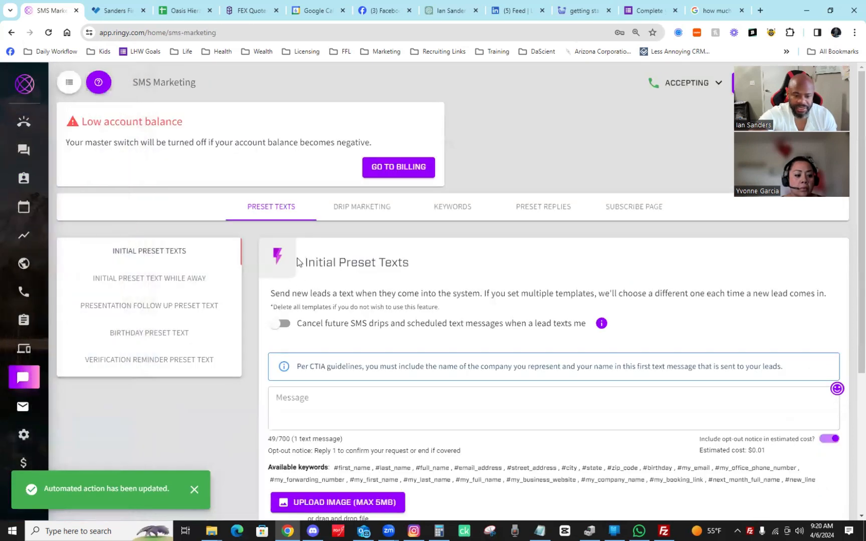
{"action": "left_click", "coordinate": [370, 209]}
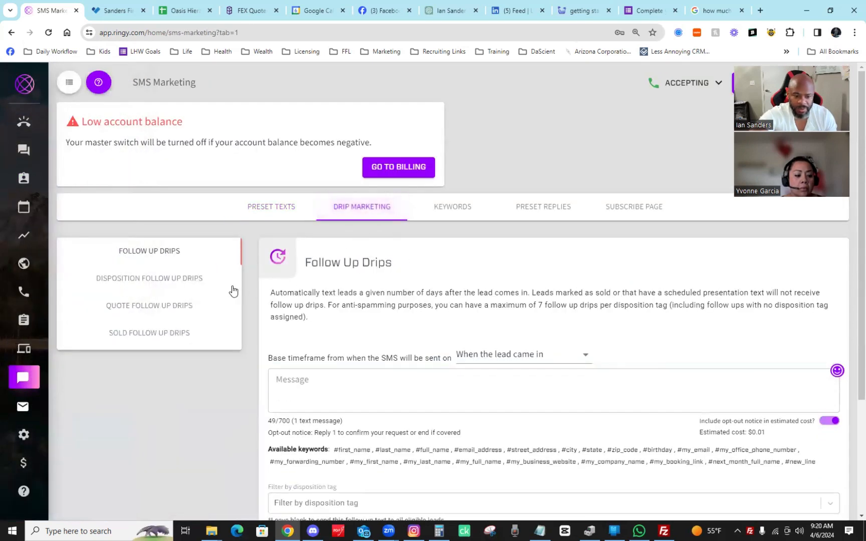
{"action": "left_click", "coordinate": [152, 283]}
Review the scheduled disposition follow-up texts, especially the timing and wording of the Just Called Health and Just Called MTG drips
{"action": "scroll", "coordinate": [471, 301], "scroll_direction": "down", "scroll_amount": 5}
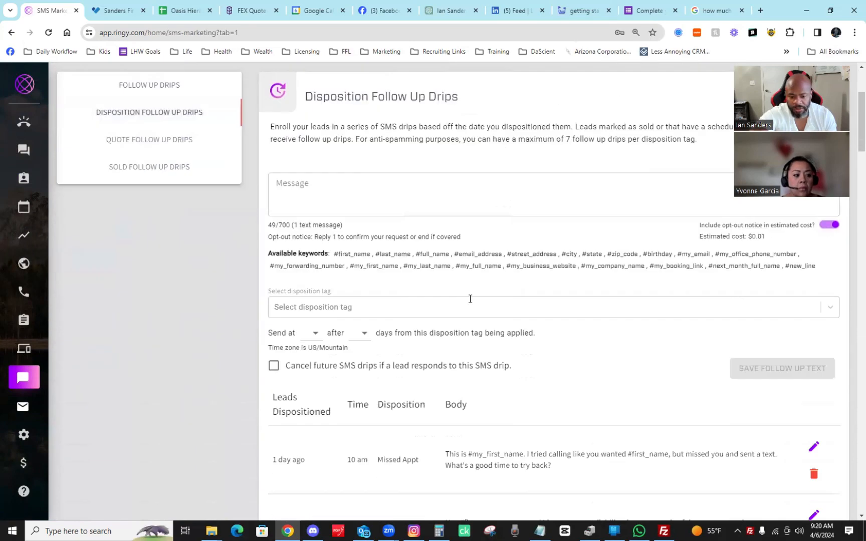
{"action": "scroll", "coordinate": [558, 292], "scroll_direction": "down", "scroll_amount": 20}
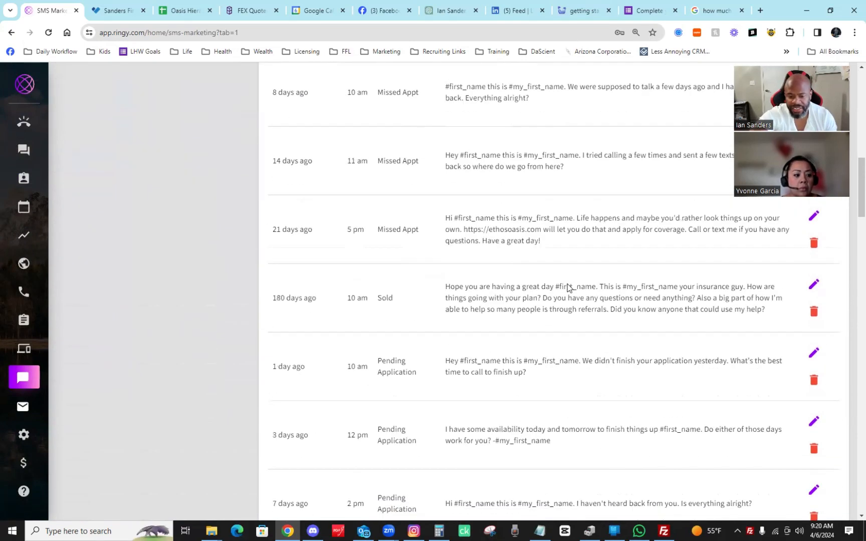
{"action": "scroll", "coordinate": [559, 301], "scroll_direction": "down", "scroll_amount": 15}
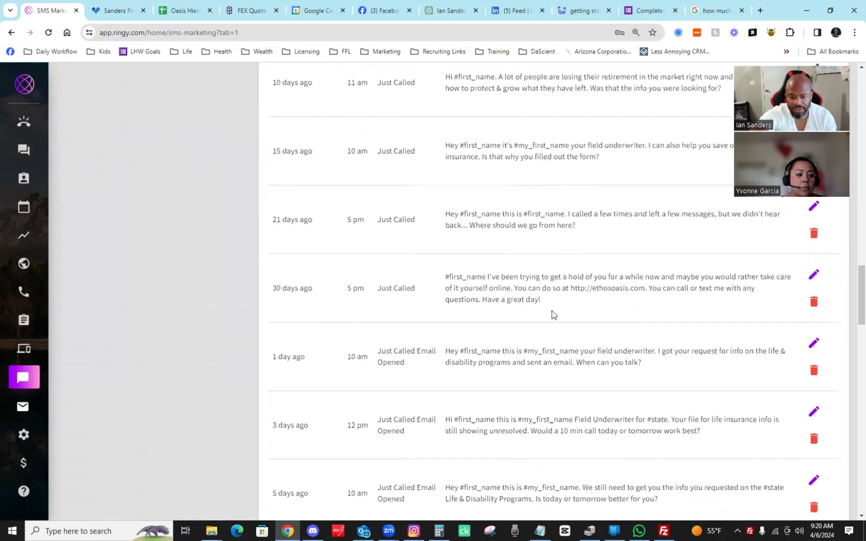
{"action": "scroll", "coordinate": [552, 304], "scroll_direction": "down", "scroll_amount": 12}
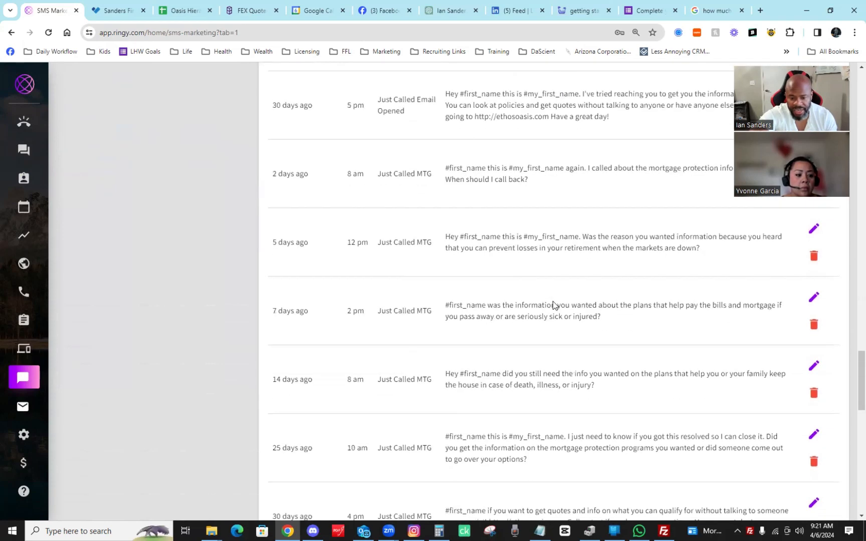
{"action": "scroll", "coordinate": [553, 304], "scroll_direction": "down", "scroll_amount": 7}
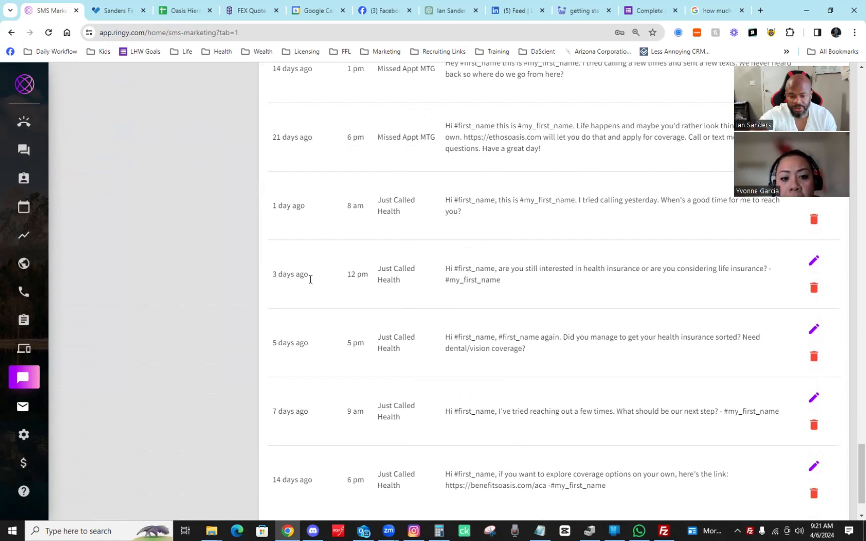
{"action": "scroll", "coordinate": [330, 424], "scroll_direction": "down", "scroll_amount": 2}
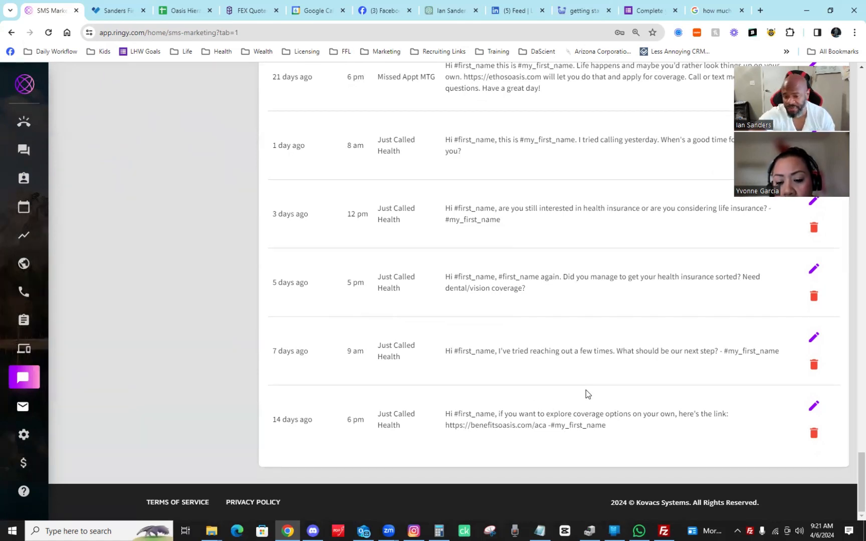
{"action": "scroll", "coordinate": [587, 391], "scroll_direction": "up", "scroll_amount": 1}
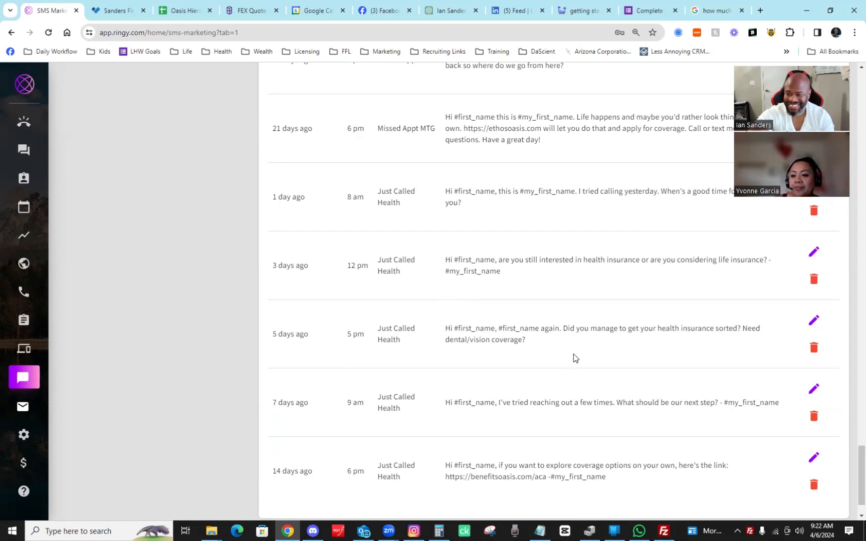
{"action": "scroll", "coordinate": [356, 371], "scroll_direction": "up", "scroll_amount": 15}
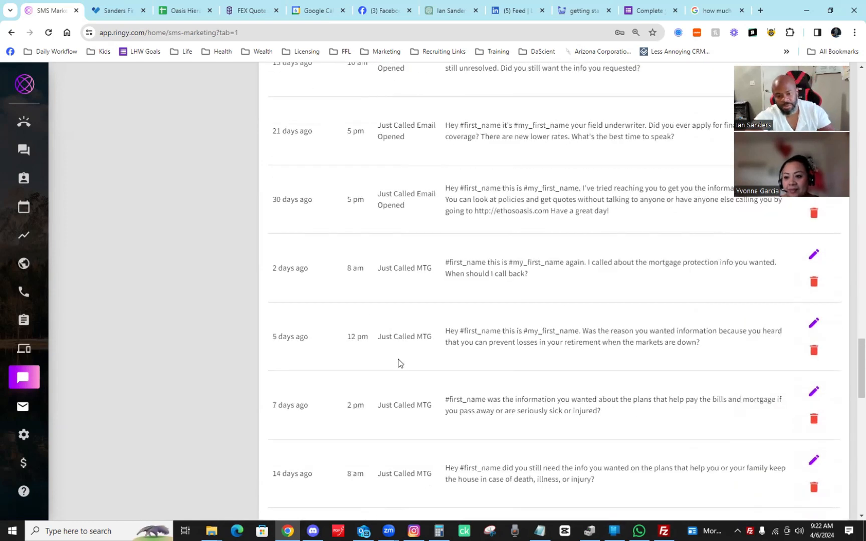
Open the Sales Pipeline and start a new stage to review the lead filters it offers
{"action": "scroll", "coordinate": [398, 359], "scroll_direction": "up", "scroll_amount": 1}
{"action": "scroll", "coordinate": [398, 359], "scroll_direction": "up", "scroll_amount": 8}
{"action": "mouse_move", "coordinate": [12, 190]}
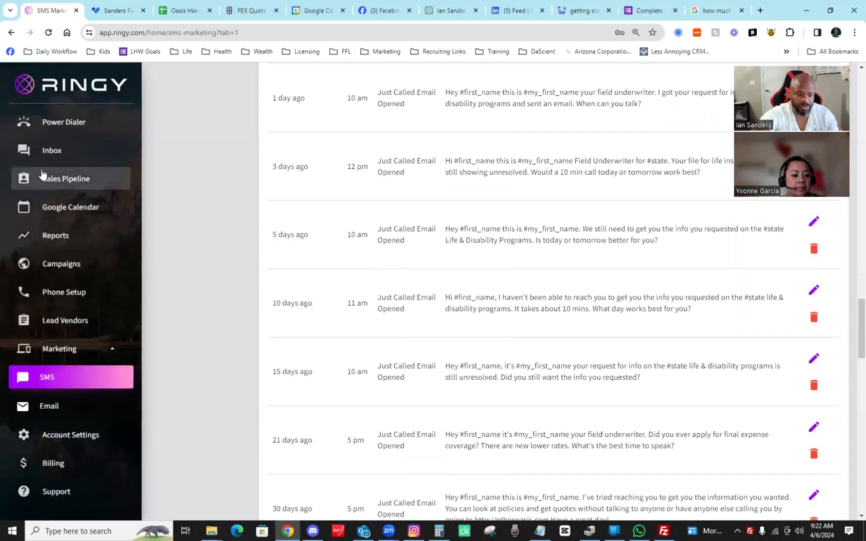
{"action": "left_click", "coordinate": [73, 180]}
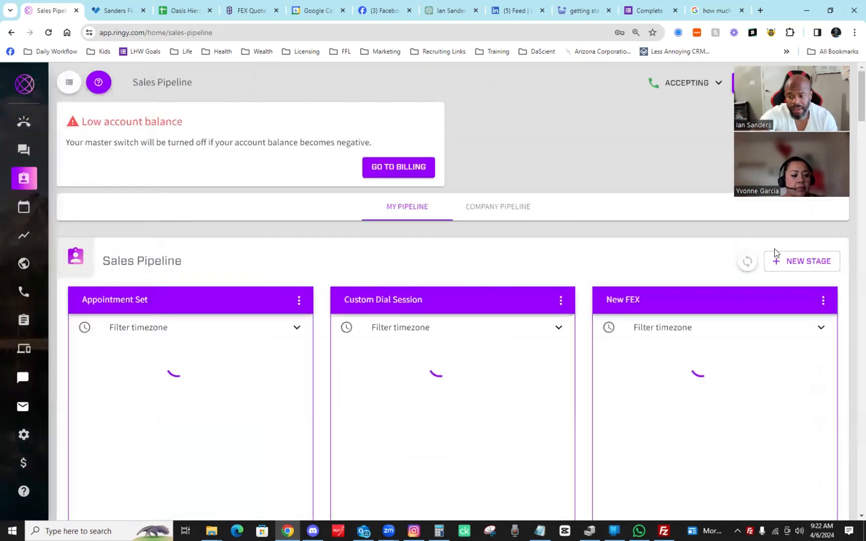
{"action": "left_click", "coordinate": [806, 262]}
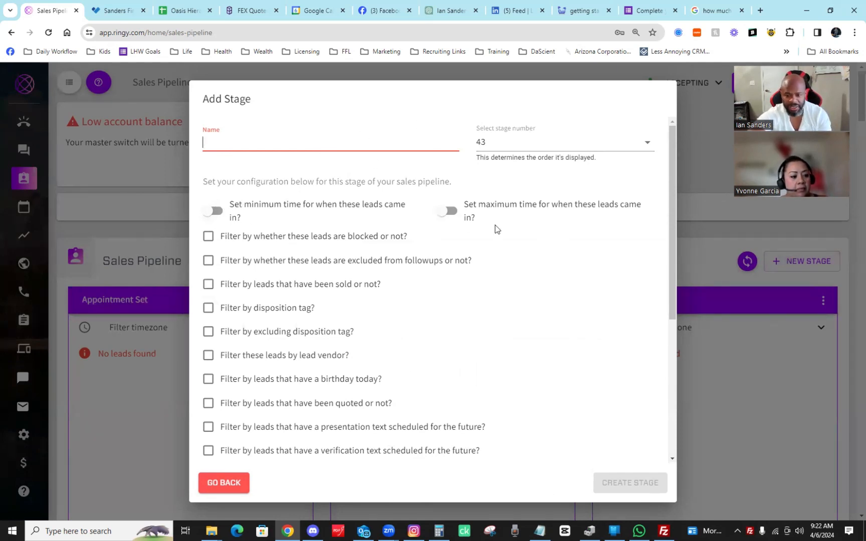
{"action": "scroll", "coordinate": [496, 225], "scroll_direction": "down", "scroll_amount": 1}
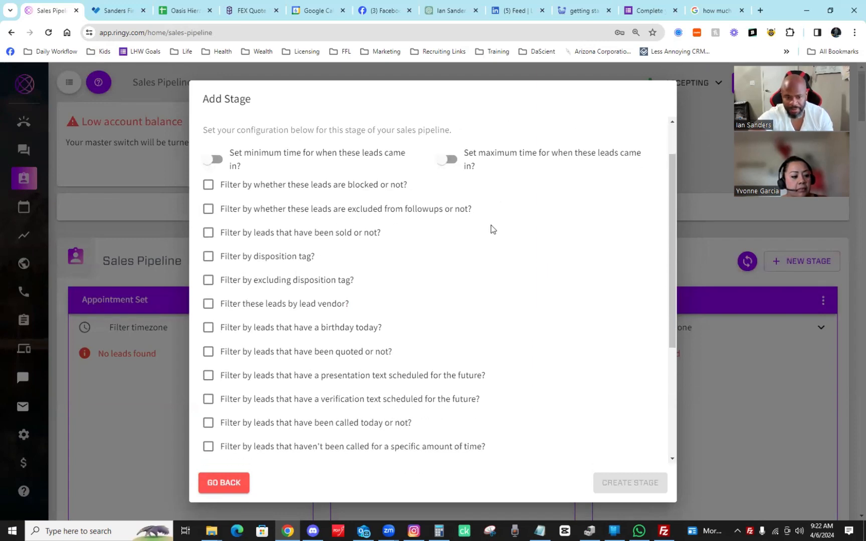
{"action": "scroll", "coordinate": [313, 219], "scroll_direction": "down", "scroll_amount": 4}
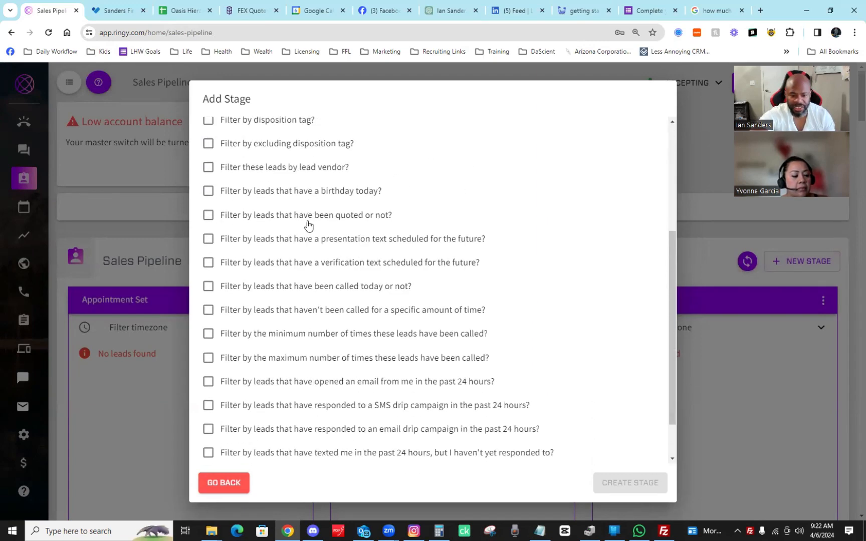
{"action": "scroll", "coordinate": [318, 260], "scroll_direction": "up", "scroll_amount": 4}
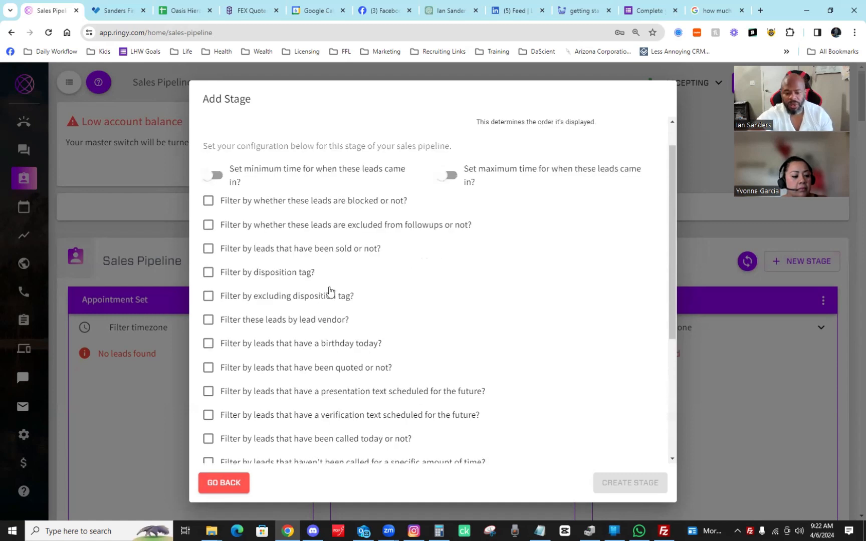
{"action": "scroll", "coordinate": [354, 321], "scroll_direction": "up", "scroll_amount": 1}
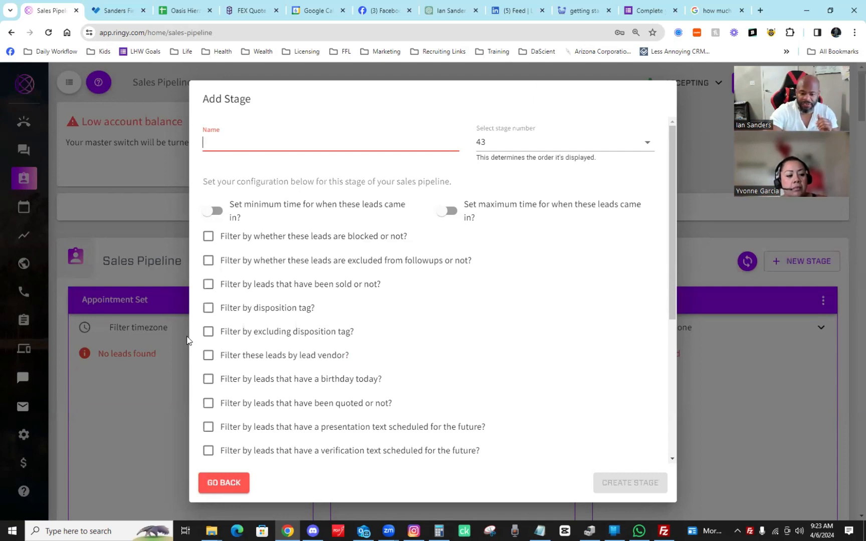
Enable the new stage's disposition tag filter to review the available tags, and leave without creating the stage
{"action": "left_click", "coordinate": [208, 307]}
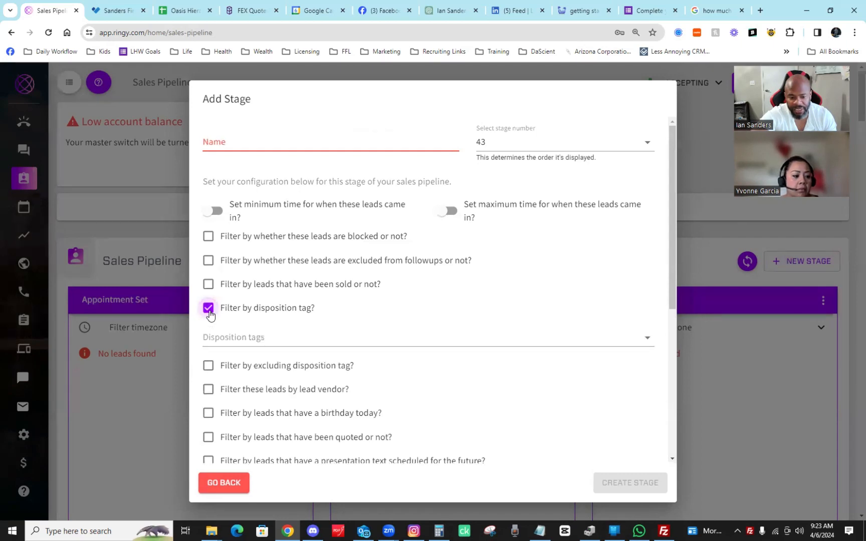
{"action": "left_click", "coordinate": [373, 339]}
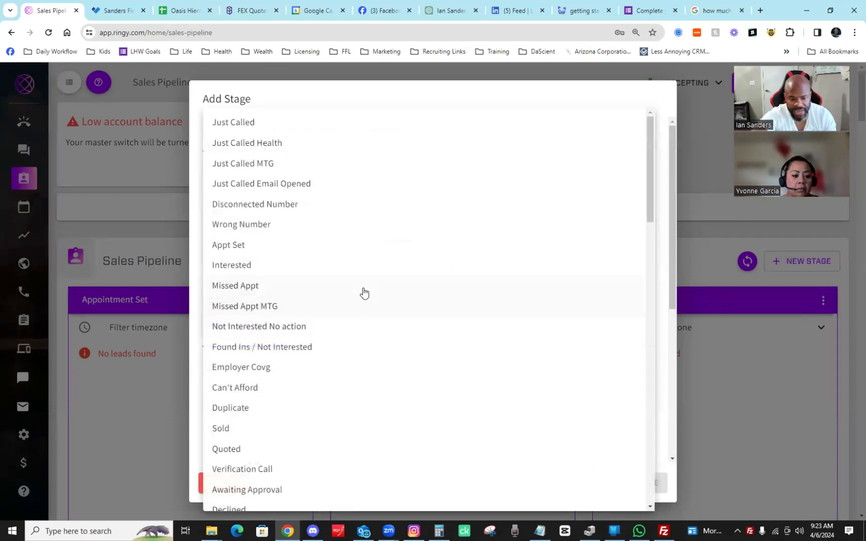
{"action": "scroll", "coordinate": [363, 292], "scroll_direction": "down", "scroll_amount": 5}
{"action": "scroll", "coordinate": [360, 289], "scroll_direction": "down", "scroll_amount": 2}
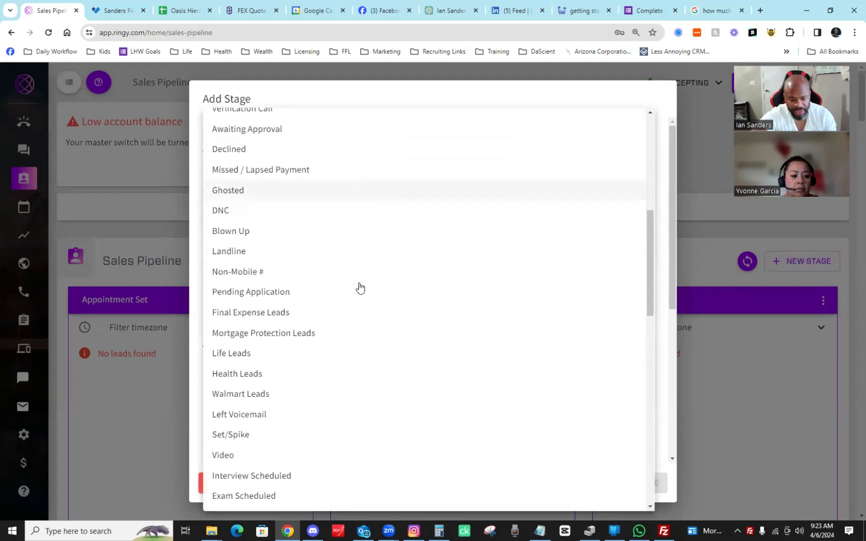
{"action": "scroll", "coordinate": [224, 358], "scroll_direction": "down", "scroll_amount": 1}
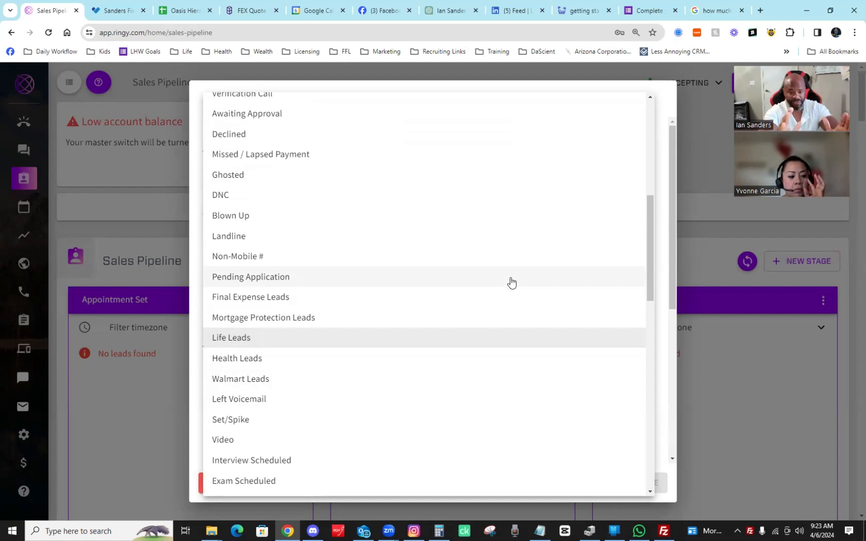
{"action": "scroll", "coordinate": [238, 354], "scroll_direction": "up", "scroll_amount": 10}
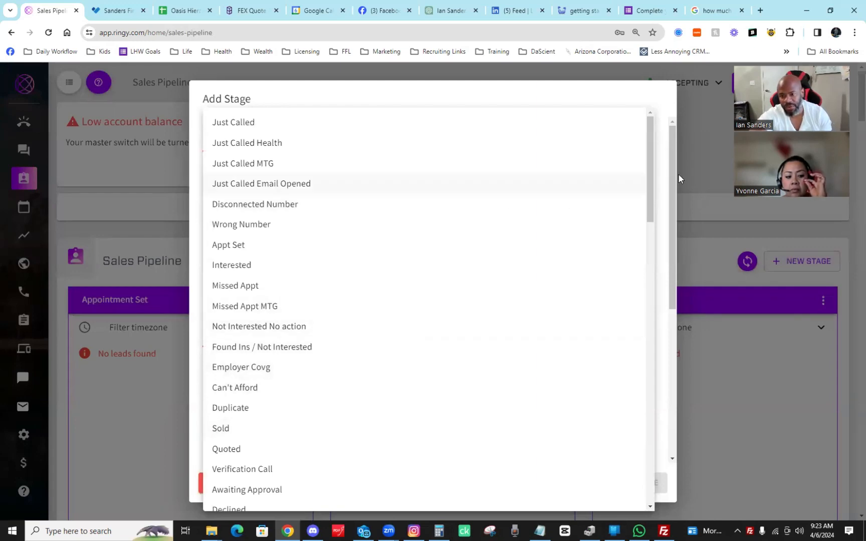
{"action": "left_click", "coordinate": [703, 175]}
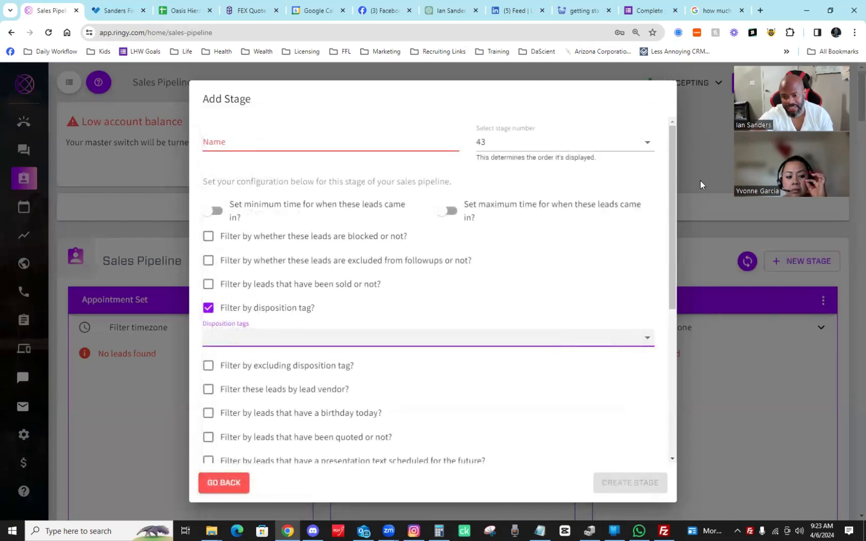
{"action": "left_click", "coordinate": [225, 484]}
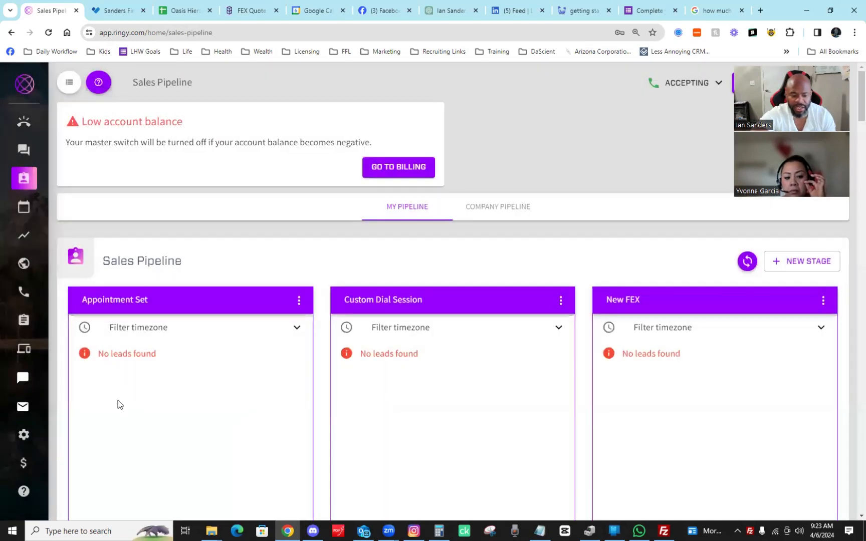
Open the training section of the Support Center
{"action": "mouse_move", "coordinate": [26, 439]}
{"action": "left_click", "coordinate": [35, 487]}
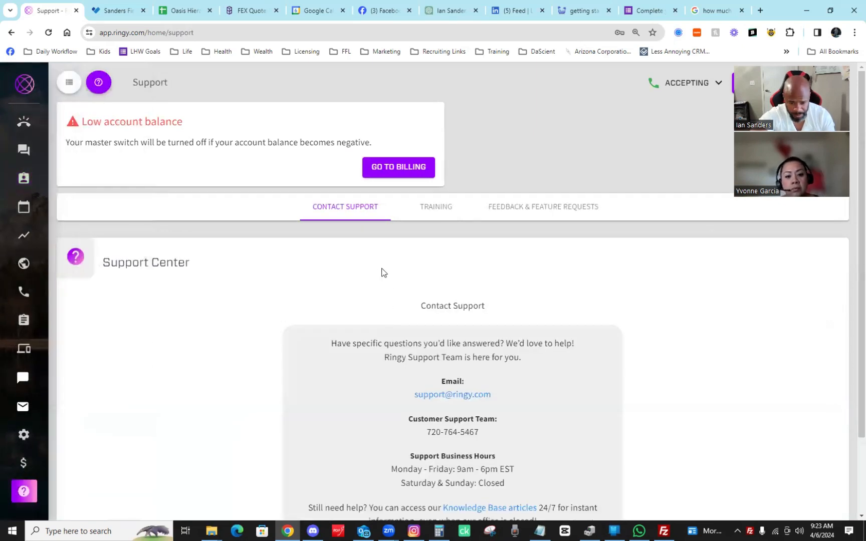
{"action": "left_click", "coordinate": [432, 212]}
Review the list of training courses to see which Ringy features they cover, through the final Support course
{"action": "scroll", "coordinate": [687, 357], "scroll_direction": "down", "scroll_amount": 5}
{"action": "scroll", "coordinate": [686, 359], "scroll_direction": "down", "scroll_amount": 8}
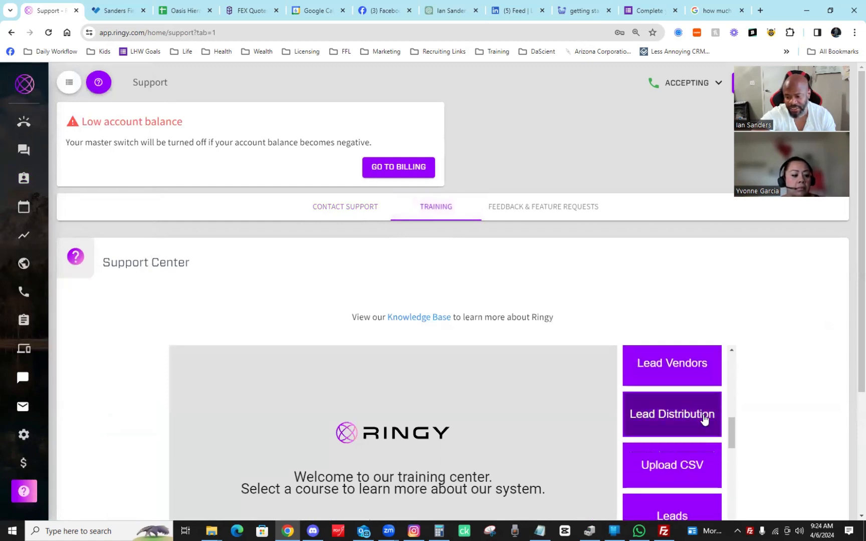
{"action": "scroll", "coordinate": [703, 423], "scroll_direction": "down", "scroll_amount": 5}
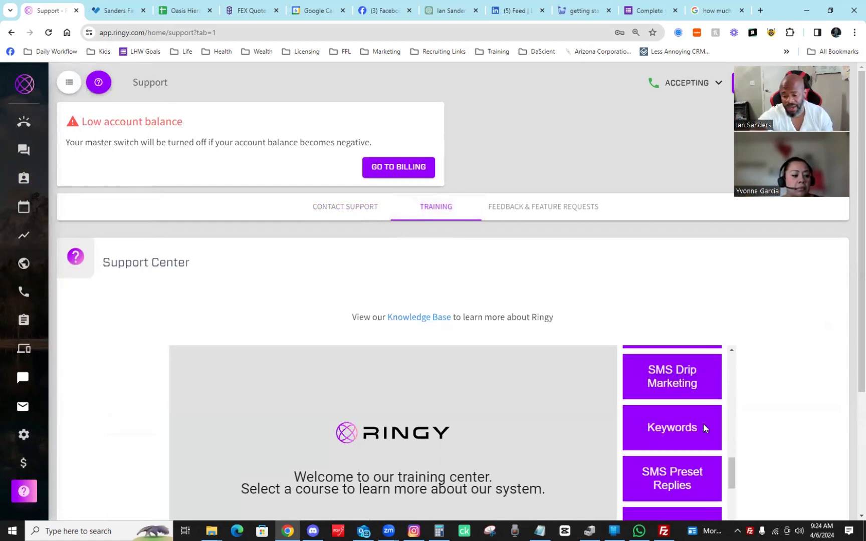
{"action": "scroll", "coordinate": [707, 426], "scroll_direction": "down", "scroll_amount": 3}
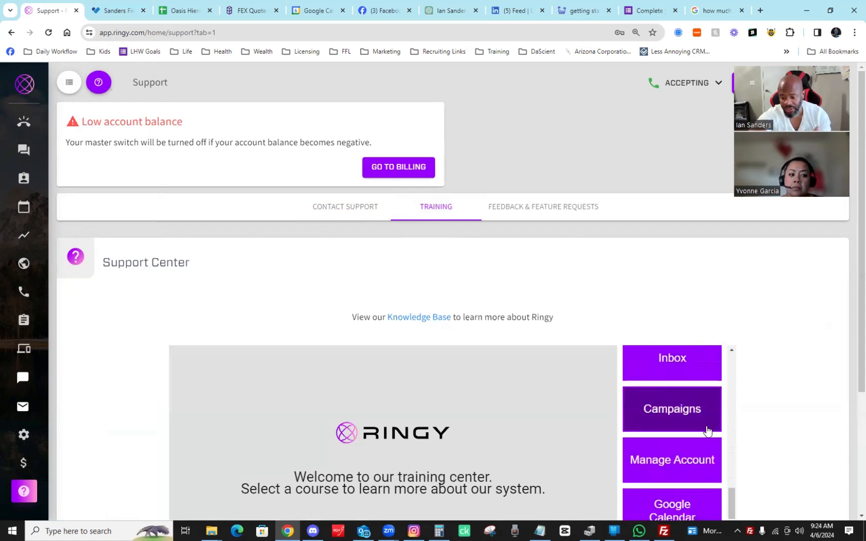
{"action": "scroll", "coordinate": [699, 460], "scroll_direction": "down", "scroll_amount": 2}
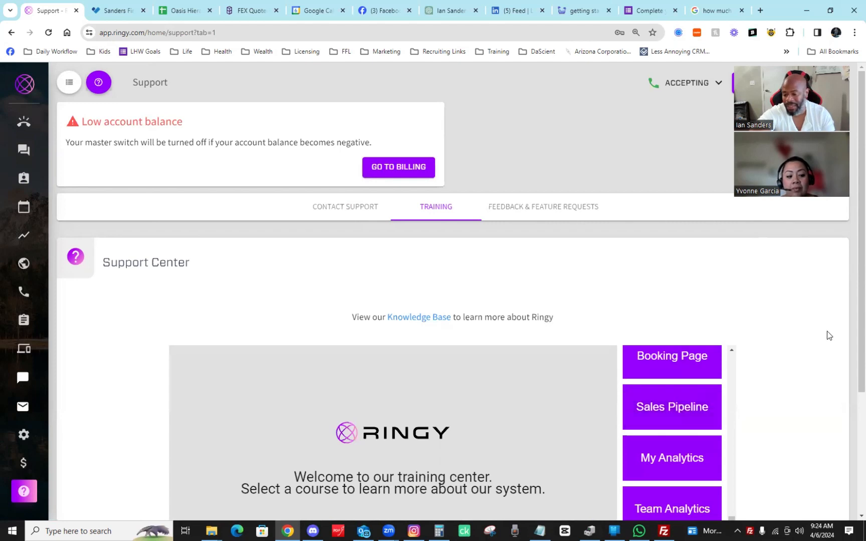
{"action": "scroll", "coordinate": [825, 337], "scroll_direction": "down", "scroll_amount": 1}
{"action": "scroll", "coordinate": [822, 340], "scroll_direction": "down", "scroll_amount": 2}
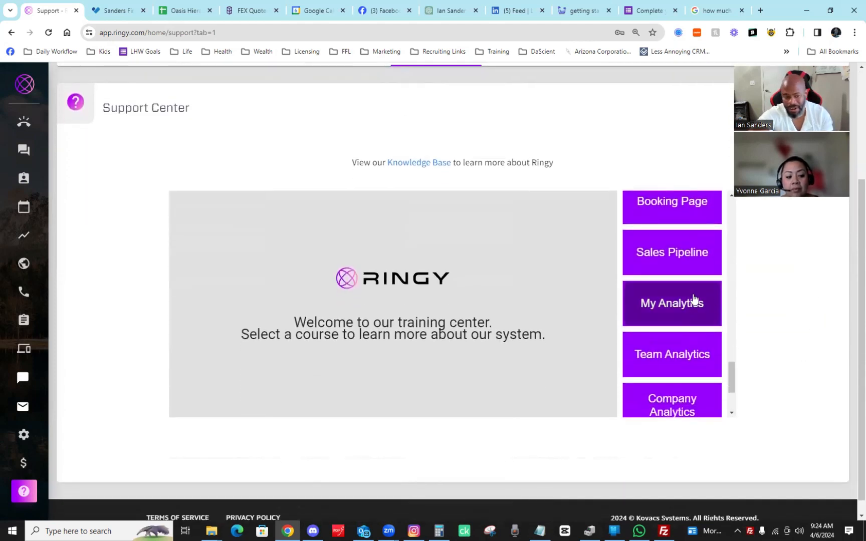
{"action": "scroll", "coordinate": [679, 304], "scroll_direction": "down", "scroll_amount": 3}
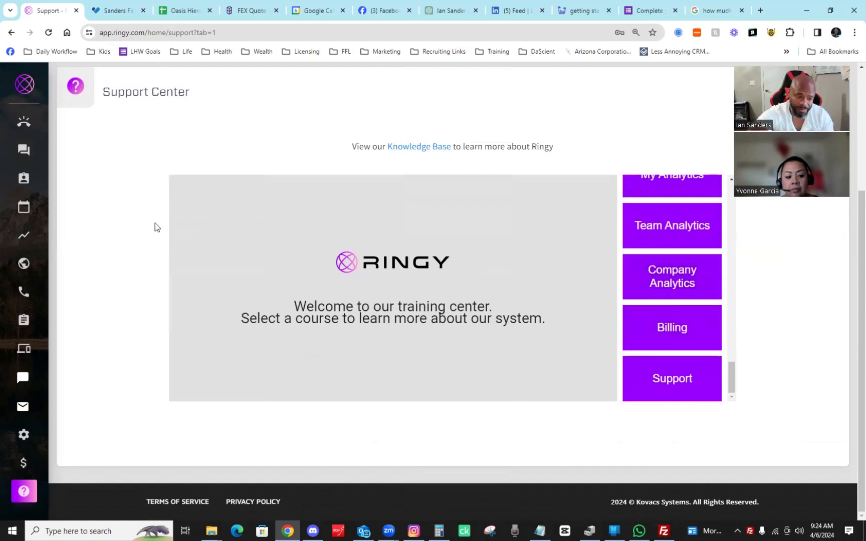
{"action": "mouse_move", "coordinate": [39, 133]}
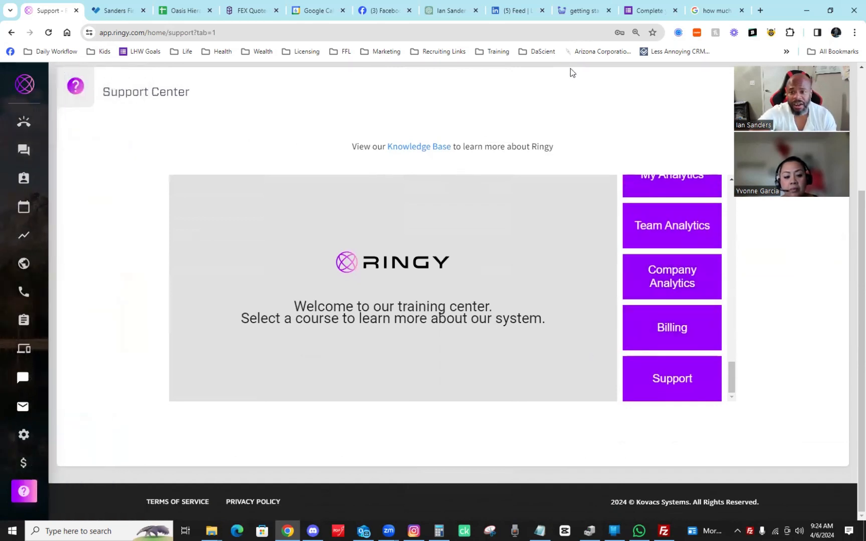